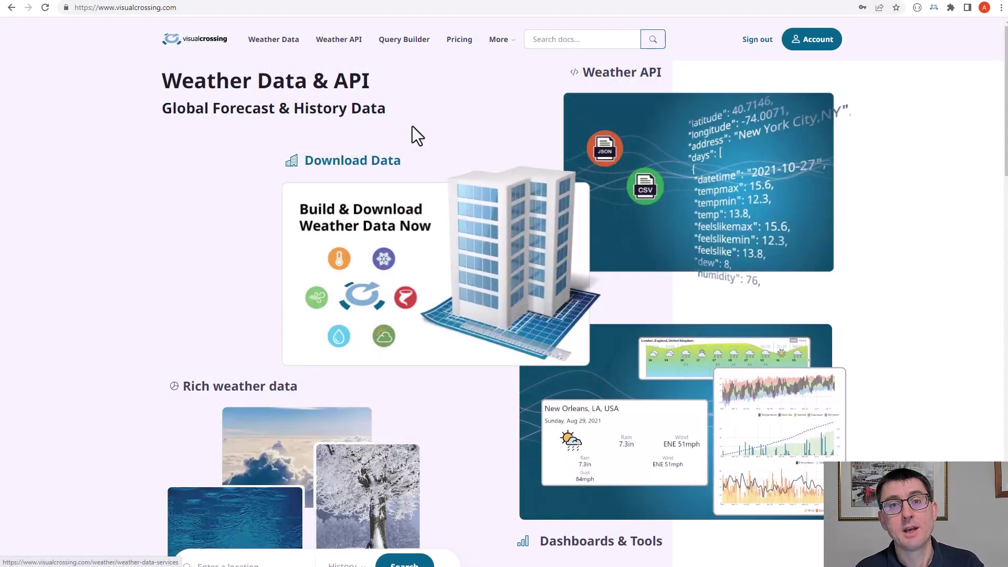
left_click(400, 42)
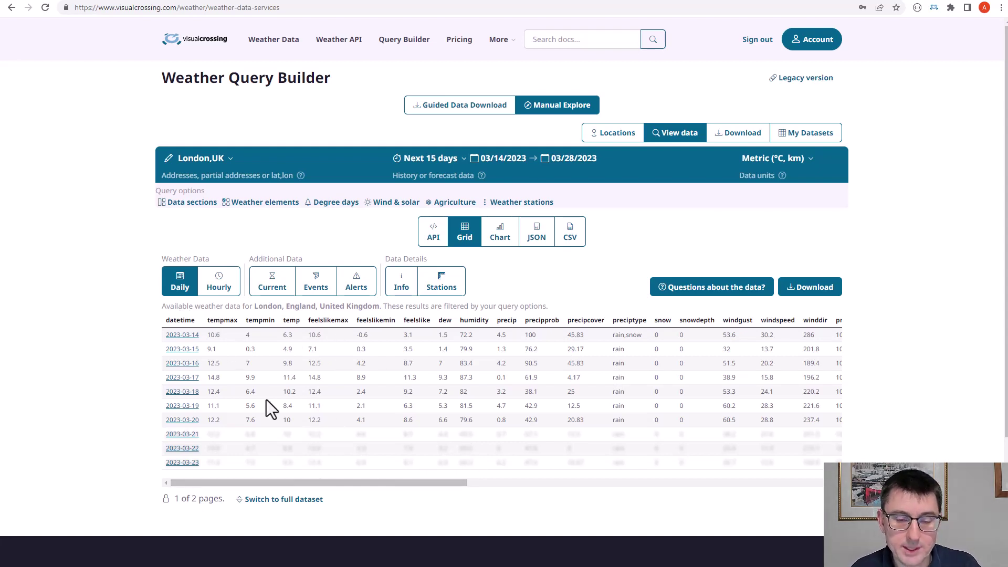
left_click_drag(281, 483, 317, 492)
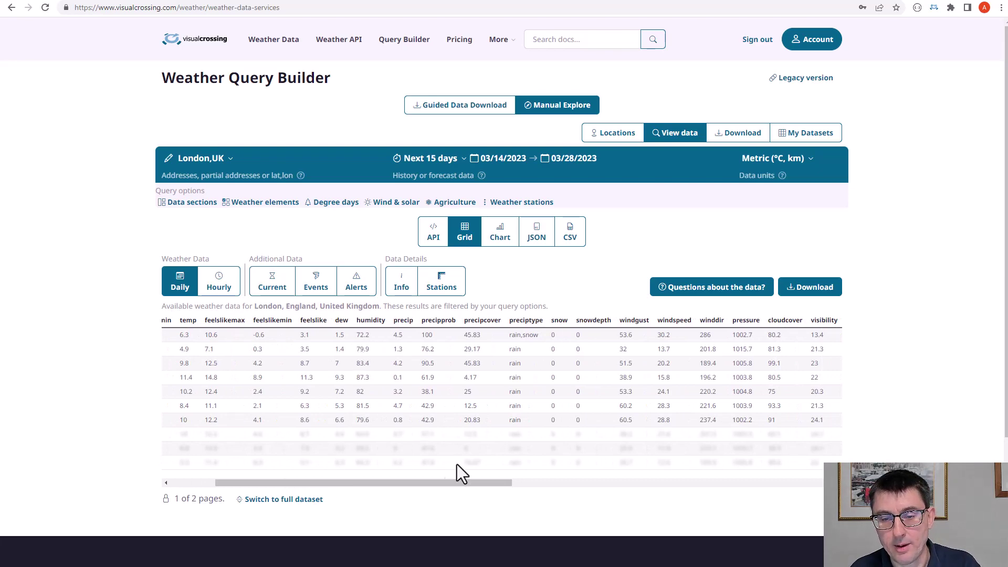
left_click_drag(434, 488, 663, 499)
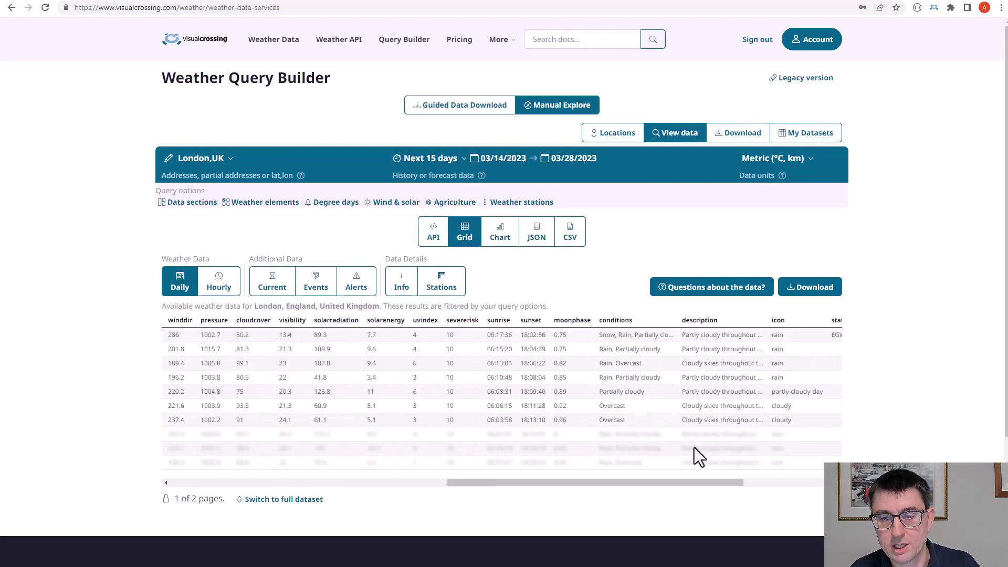
left_click_drag(600, 485, 663, 485)
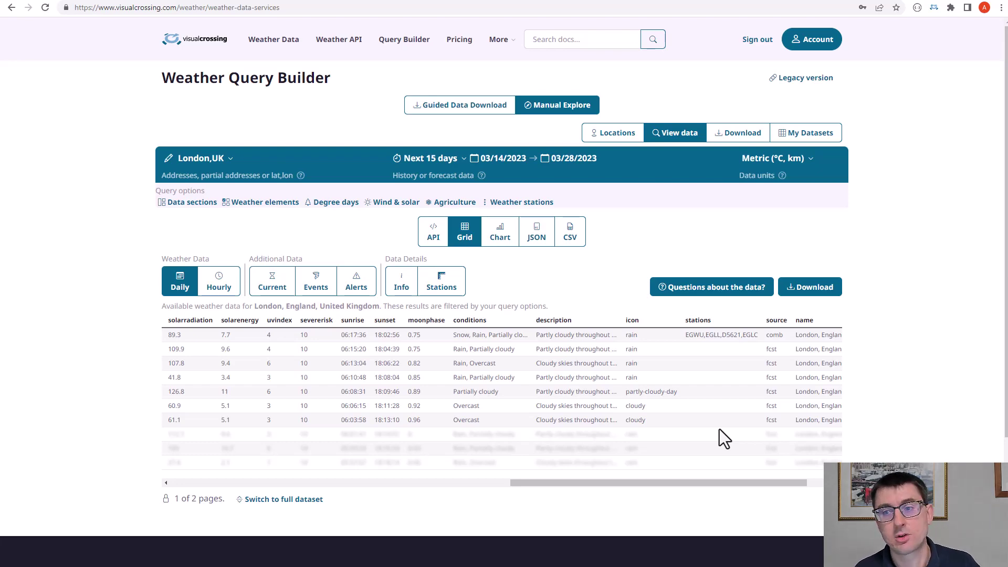
left_click_drag(729, 483, 332, 478)
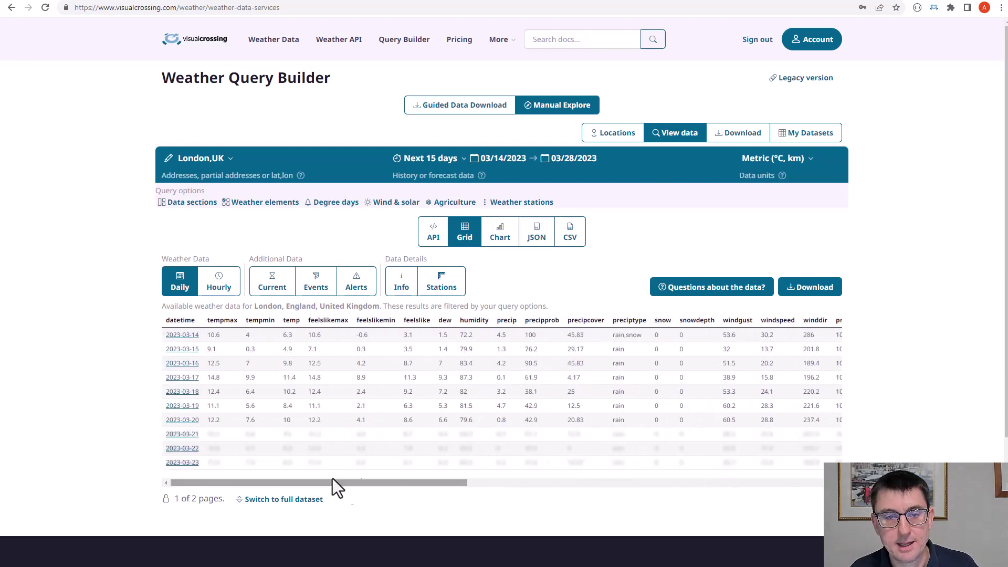
Step: Clear the core weather elements, keeping only tempmax, tempmin and temp beside datetime
left_click(264, 204)
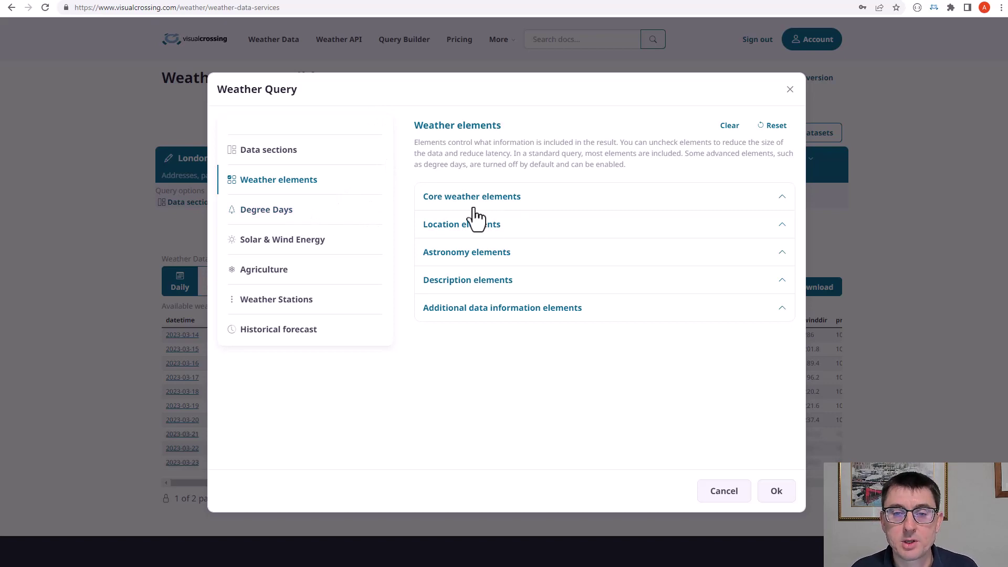
left_click(504, 209)
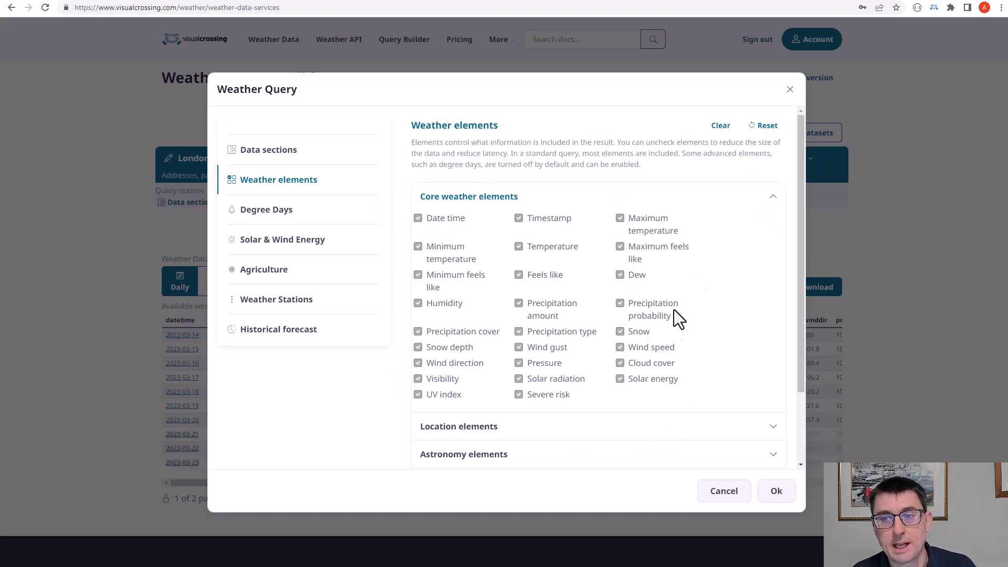
left_click(721, 126)
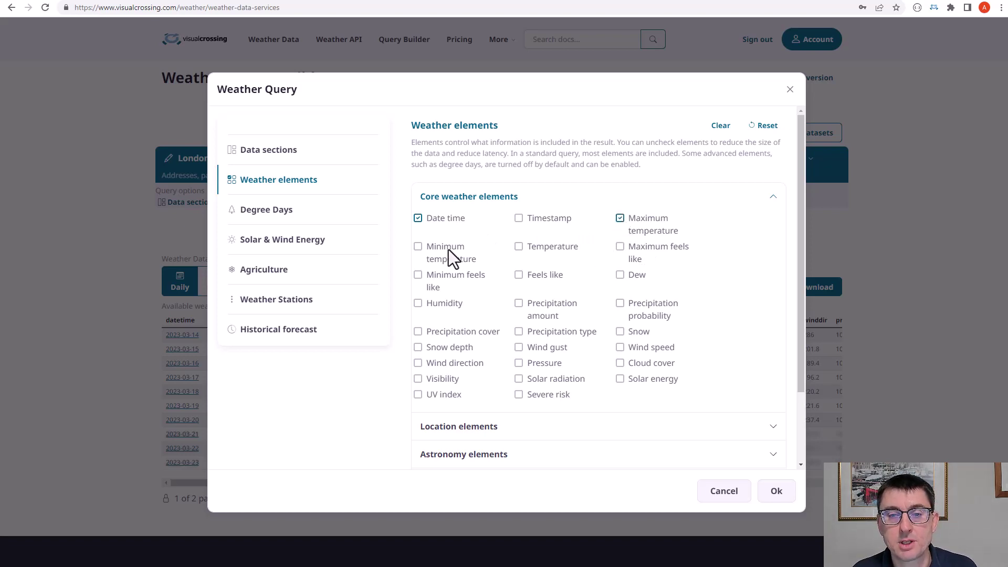
left_click(777, 492)
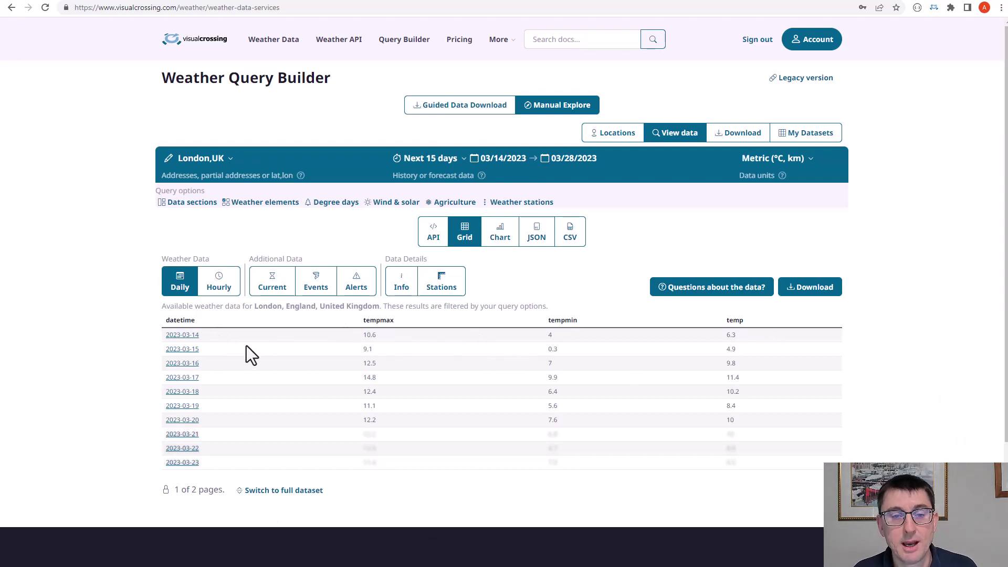
Step: Copy the London query's API request URL with CSV as the output format
left_click(230, 295)
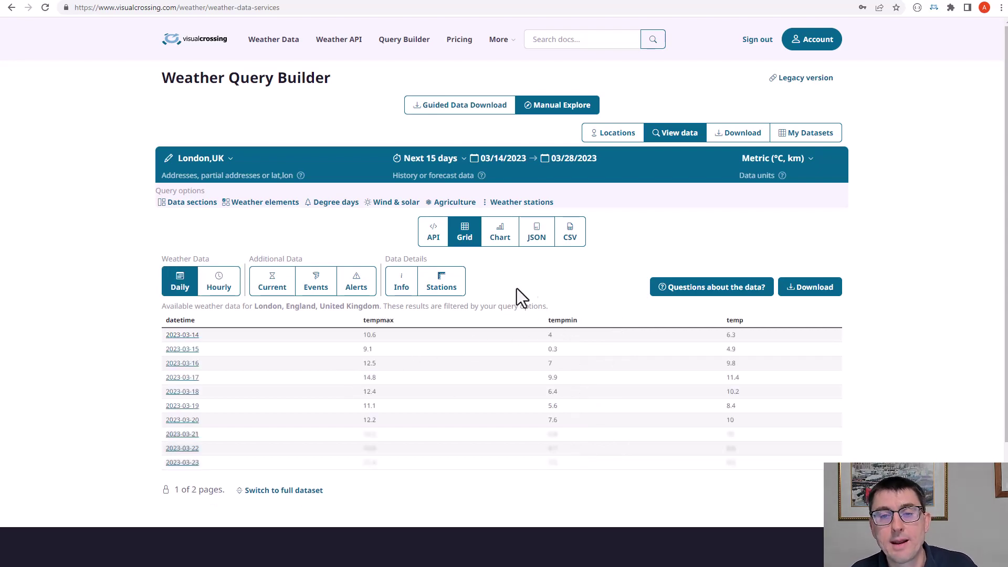
left_click(434, 242)
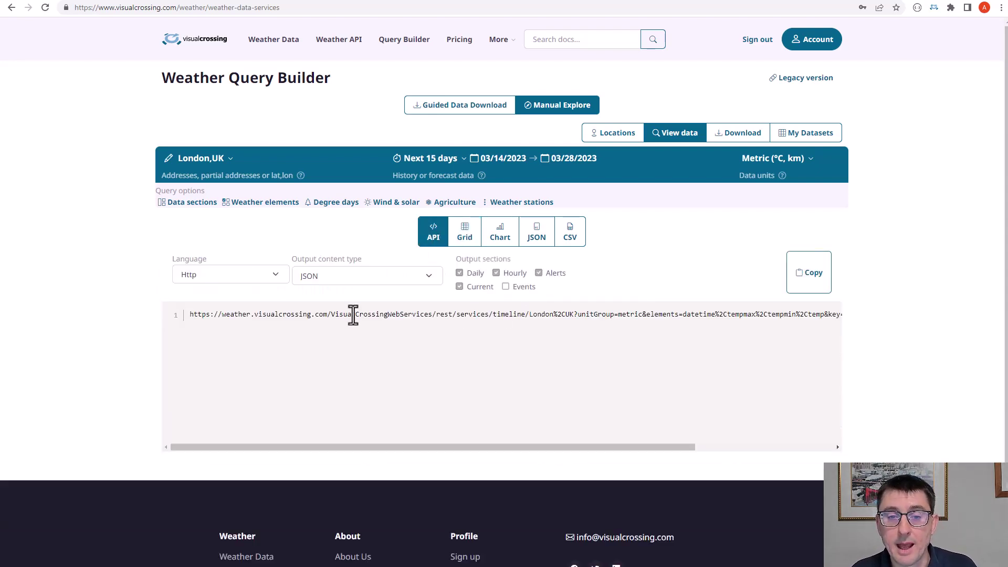
left_click(348, 276)
left_click(332, 302)
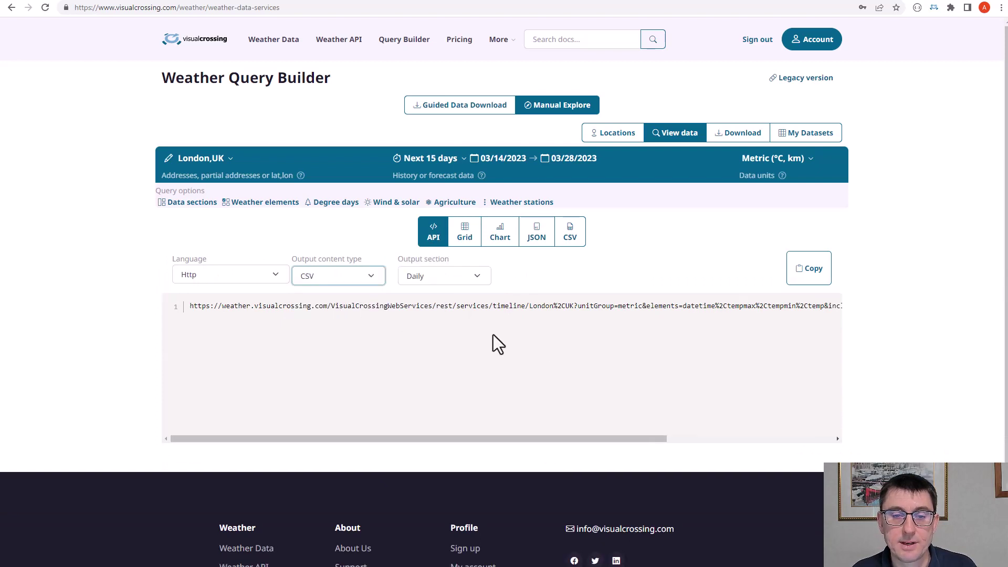
left_click(791, 275)
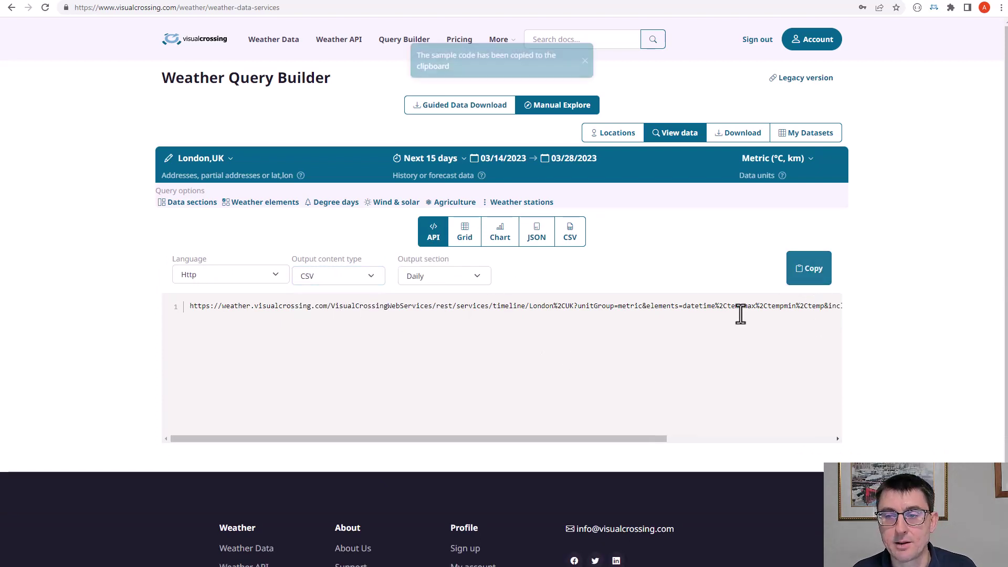
Step: Load the copied API URL in a new Chrome tab to see the raw London CSV
key("ctrl+t")
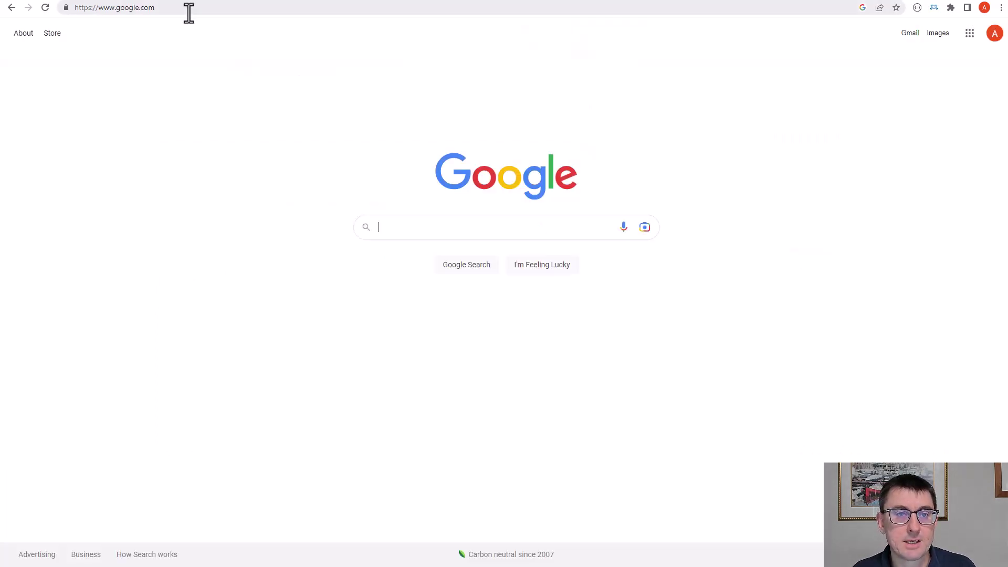
key("ctrl+v")
key("Return")
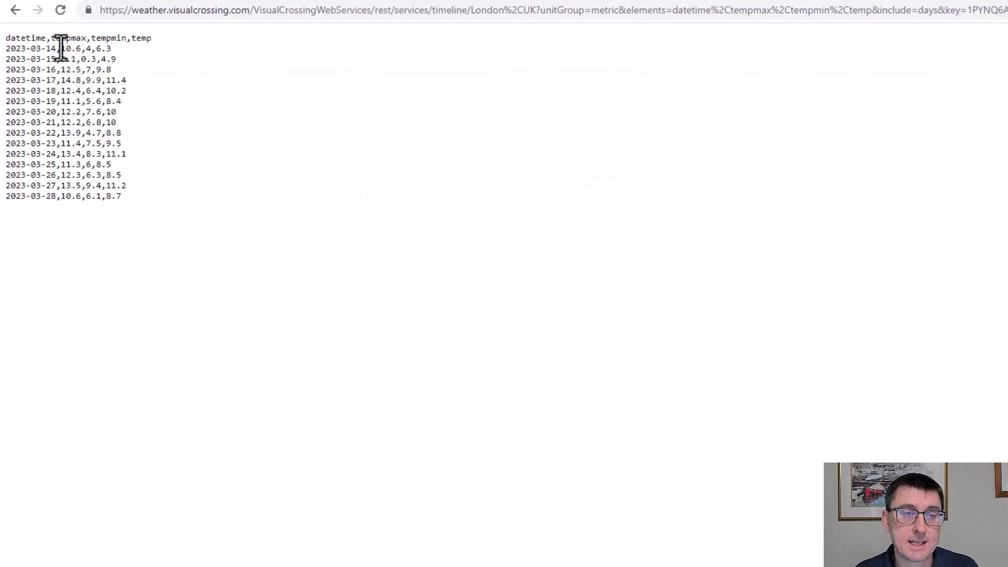
Step: Check the tempmax, tempmin and temp headers and the URL's elements list, then close the tab
left_click_drag(51, 38, 153, 39)
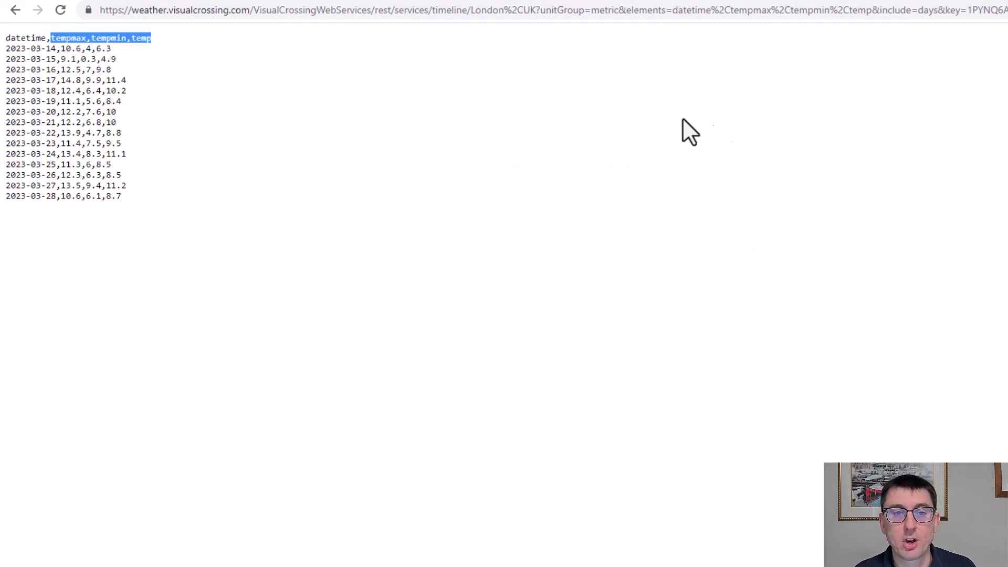
key("ctrl+l")
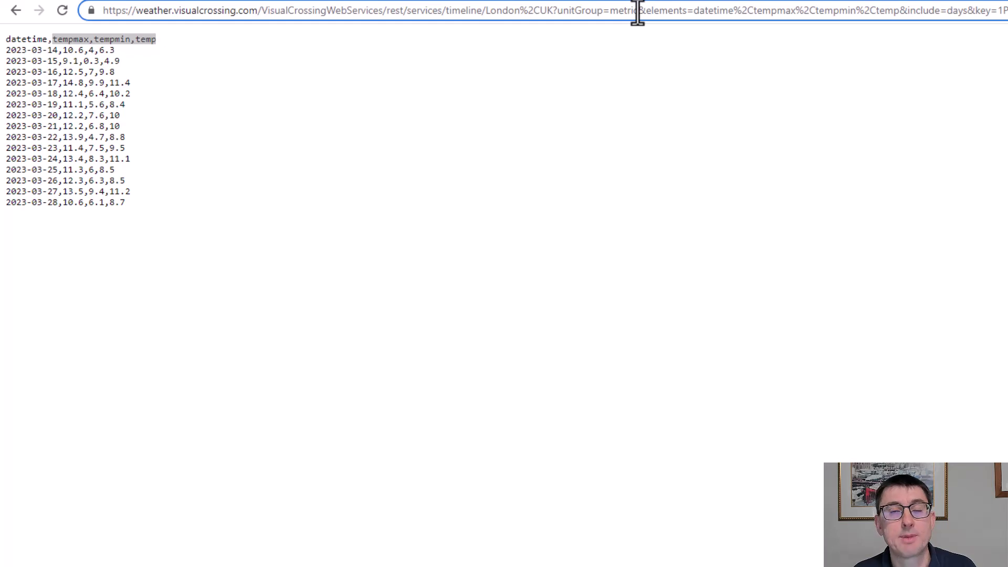
left_click_drag(638, 12, 898, 12)
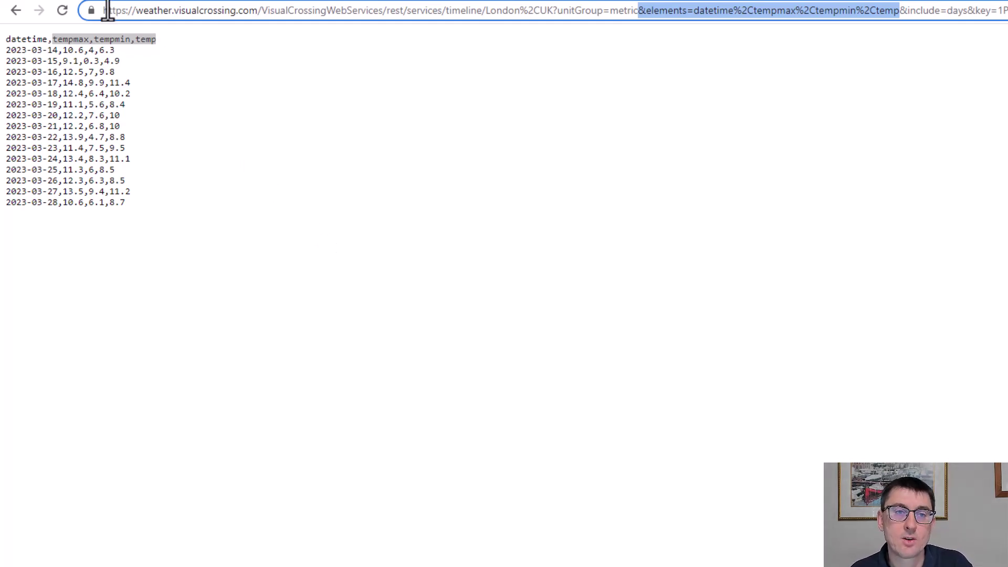
key("ctrl+w")
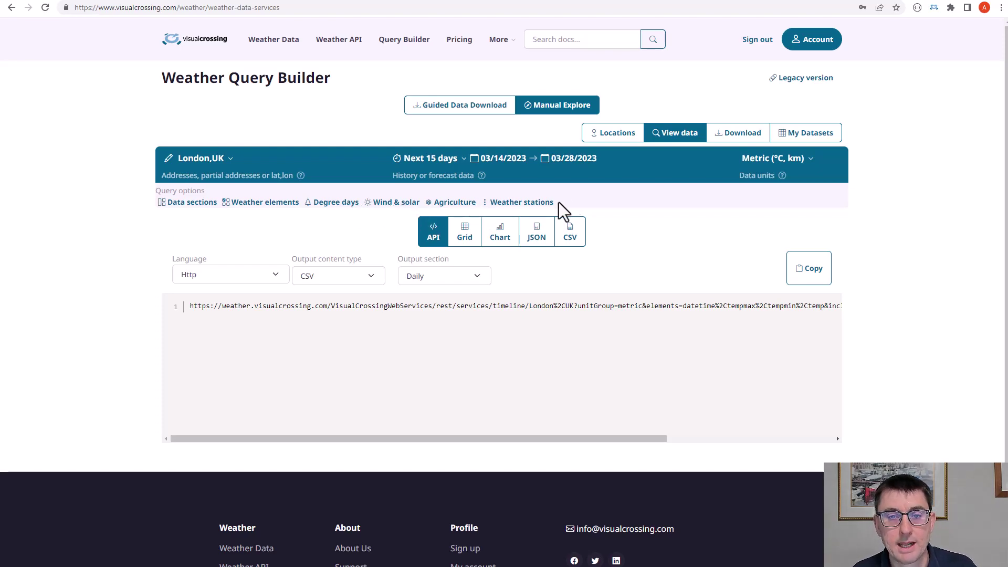
Step: Enable degree days and view the grid's new degreedays column (2 on 2023-03-17)
left_click(336, 204)
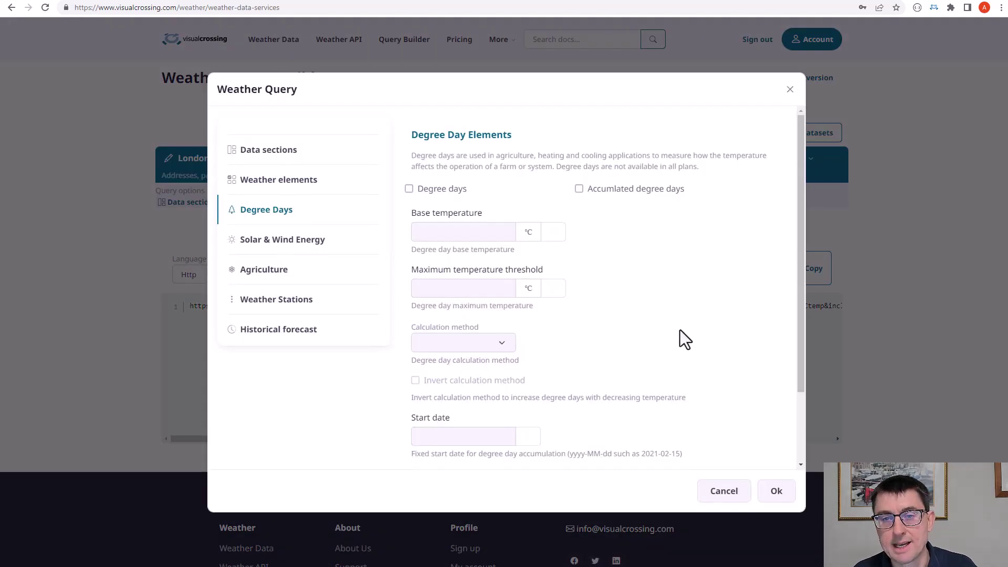
left_click(439, 190)
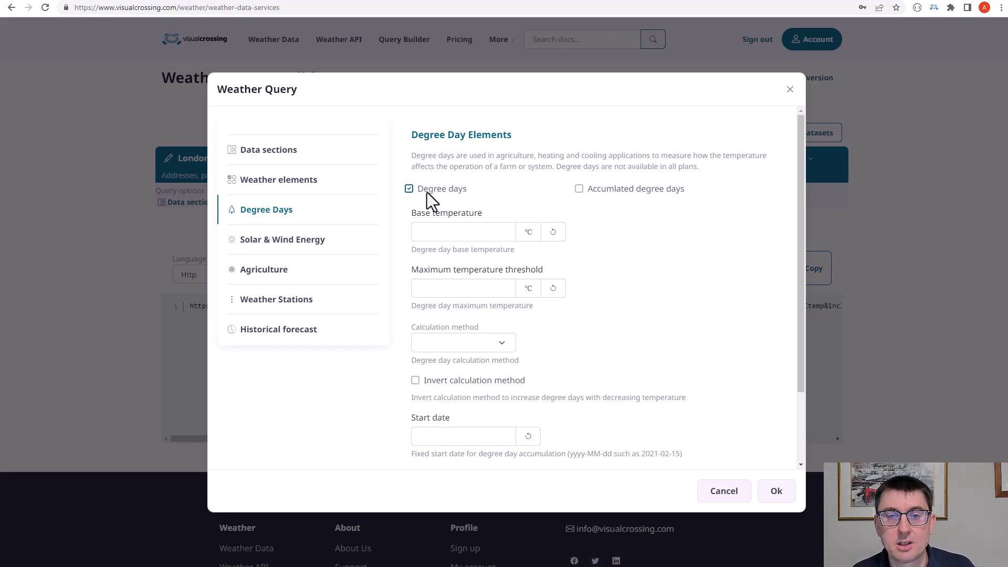
left_click(764, 497)
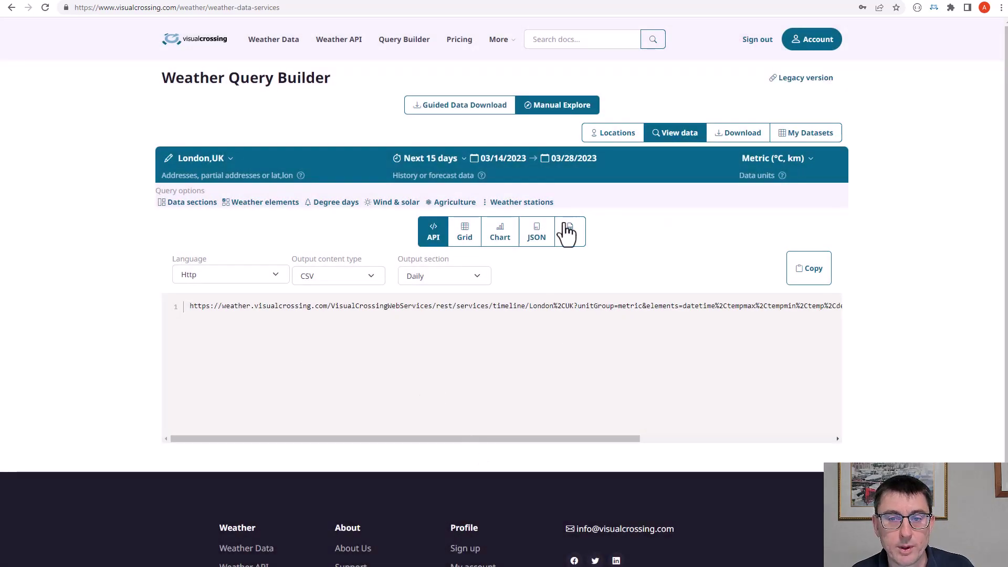
left_click(464, 236)
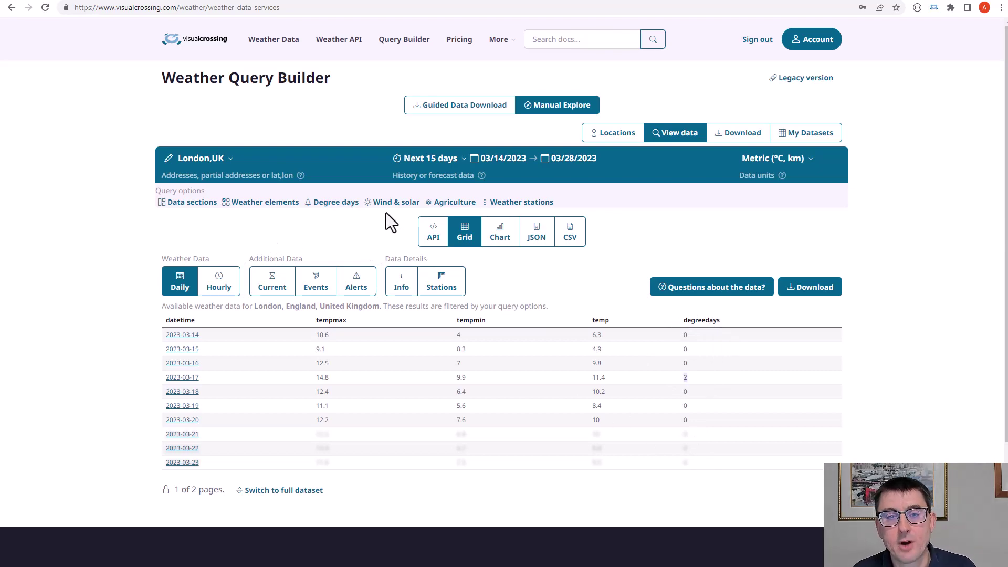
Step: Add ghiradiation, dniradiation, difradiation and sunelevation columns from the Wind & solar options
left_click(402, 203)
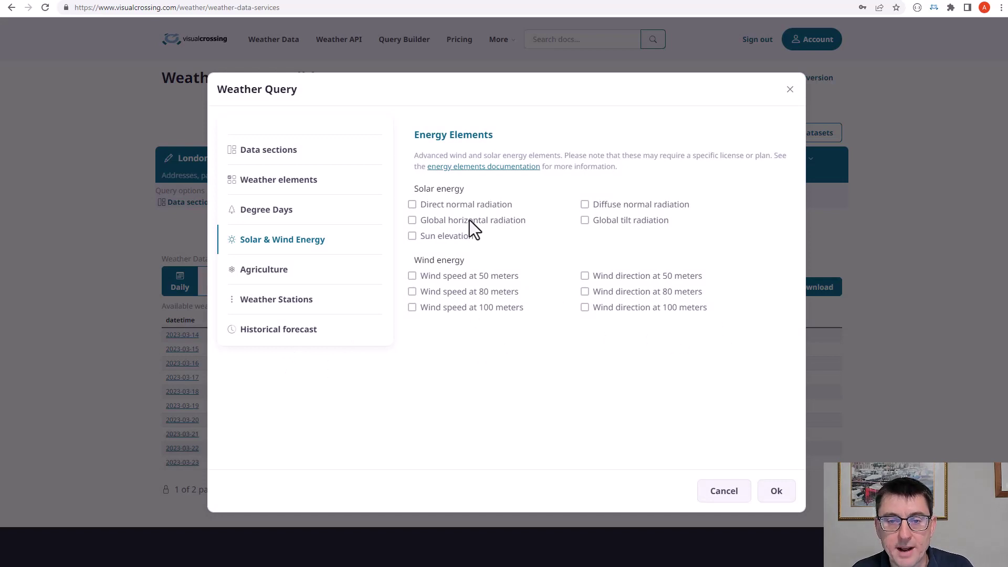
left_click(453, 205)
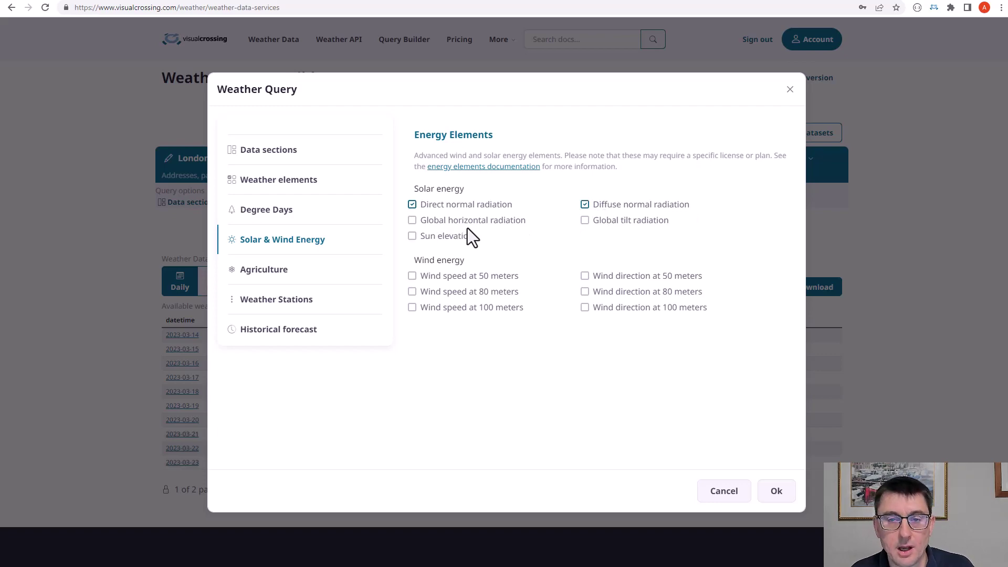
left_click(483, 223)
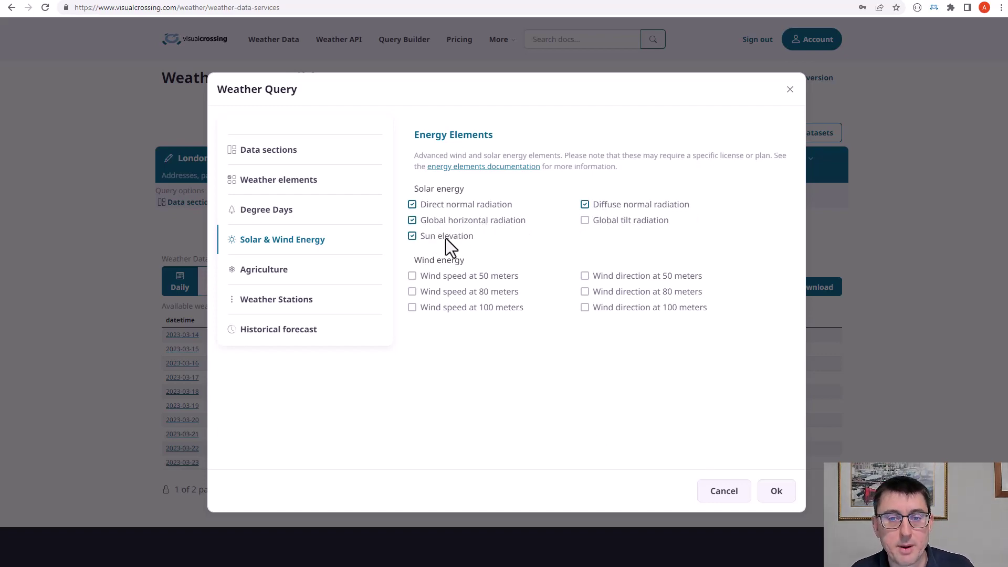
left_click(777, 497)
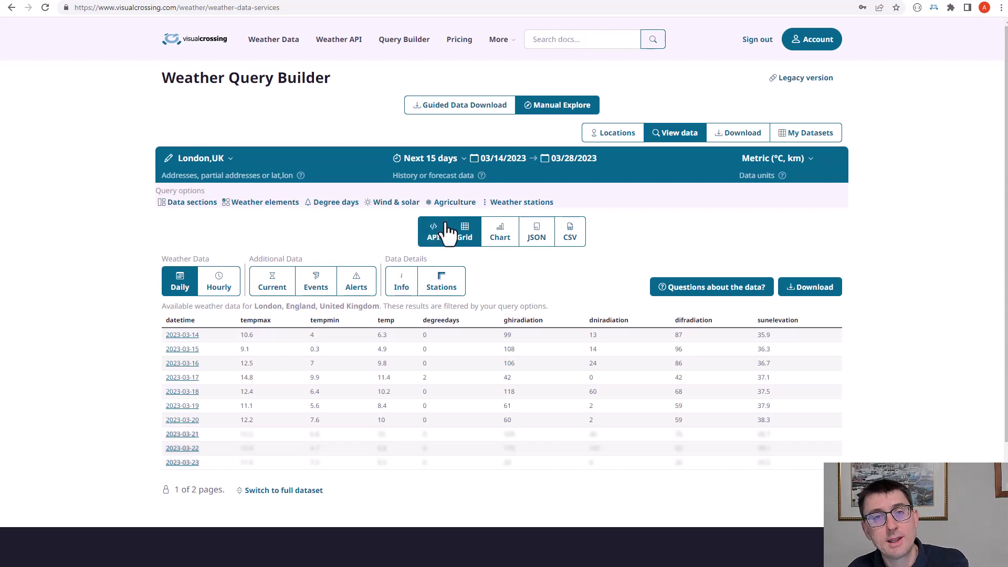
Step: Go to the Timeline Weather API documentation from the More menu's Documentation link
mouse_move(501, 46)
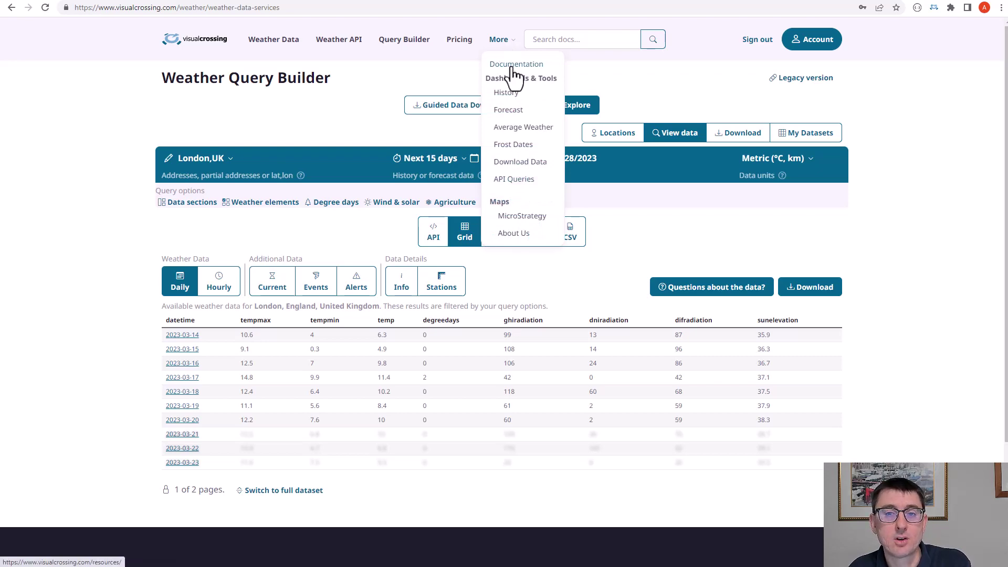
left_click(512, 67)
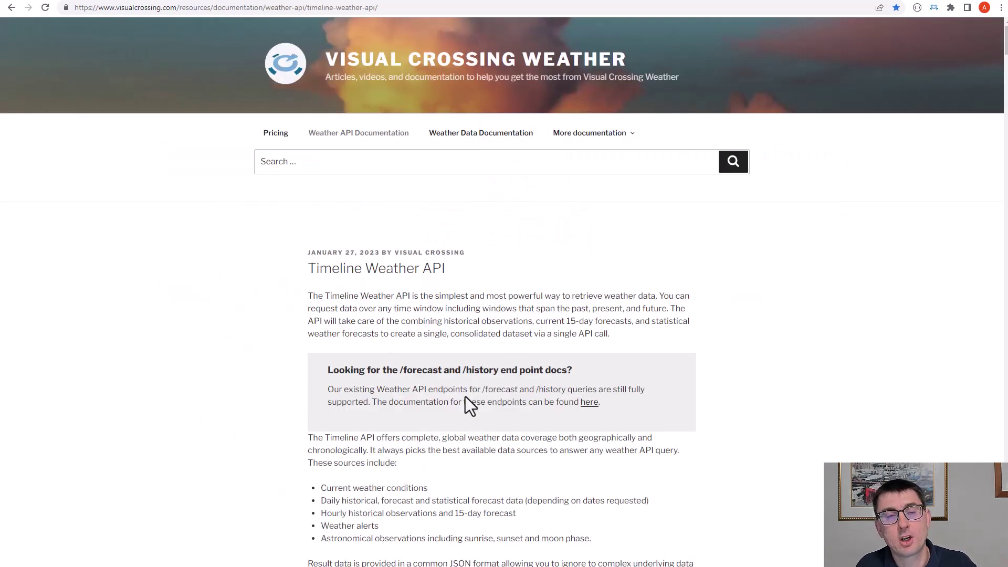